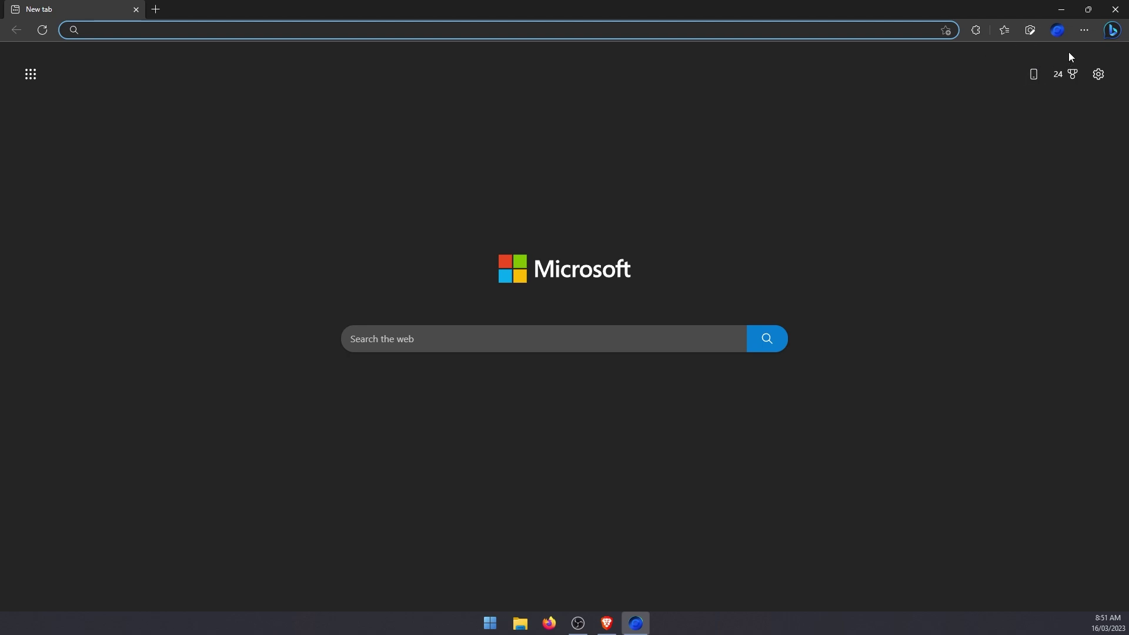
Close Edge, then launch cmd.exe from Start as administrator.
left_click(1115, 9)
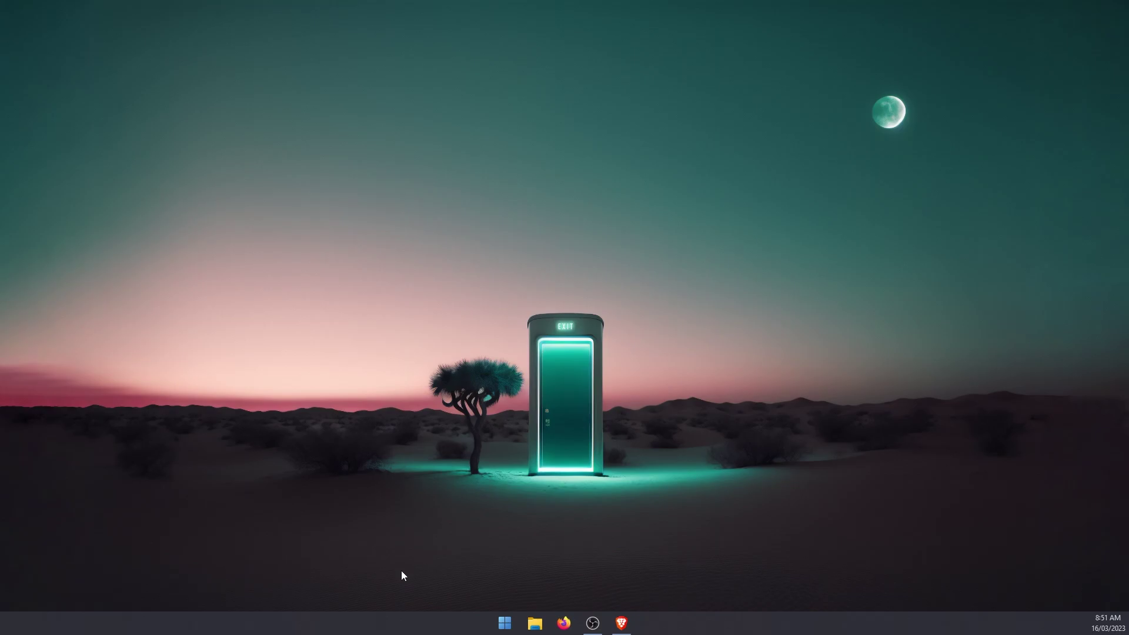
left_click(505, 623)
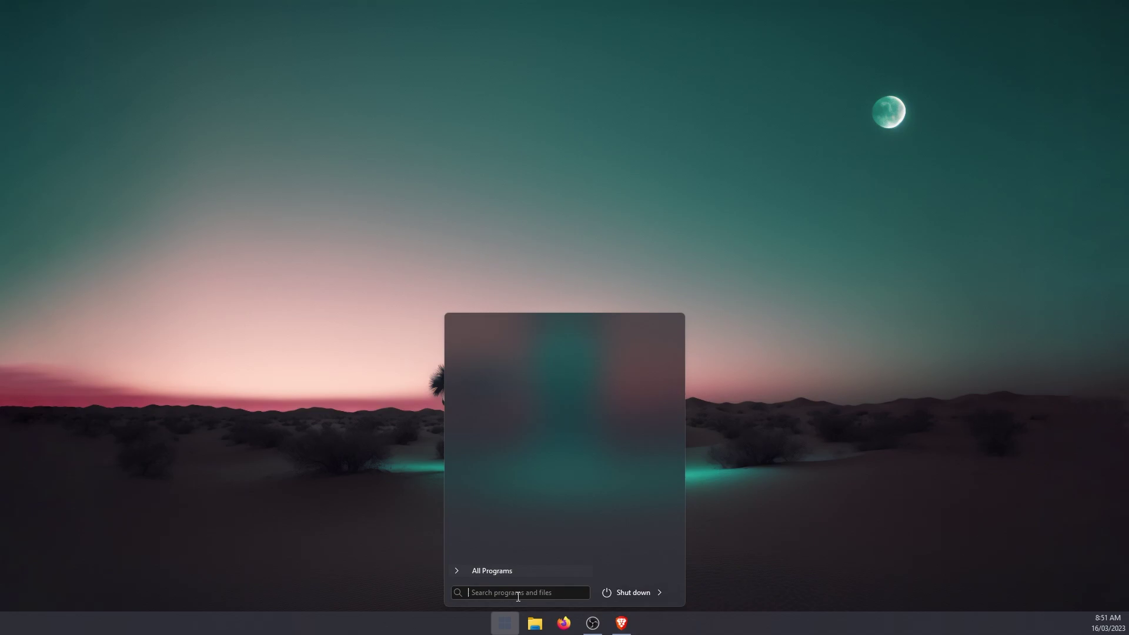
type("cmd")
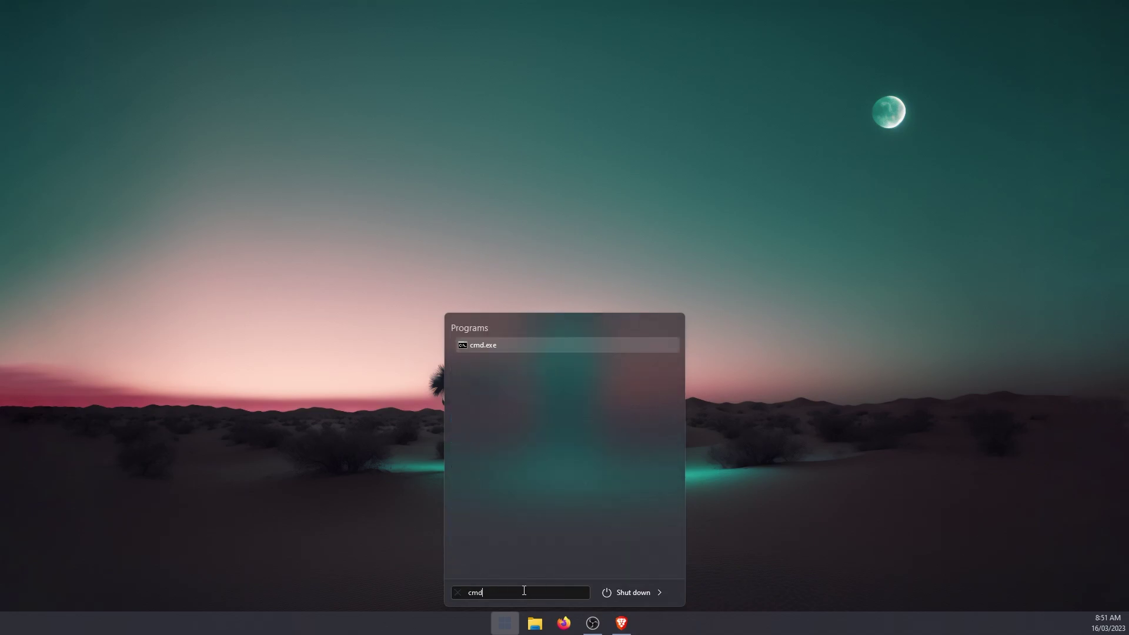
right_click(529, 346)
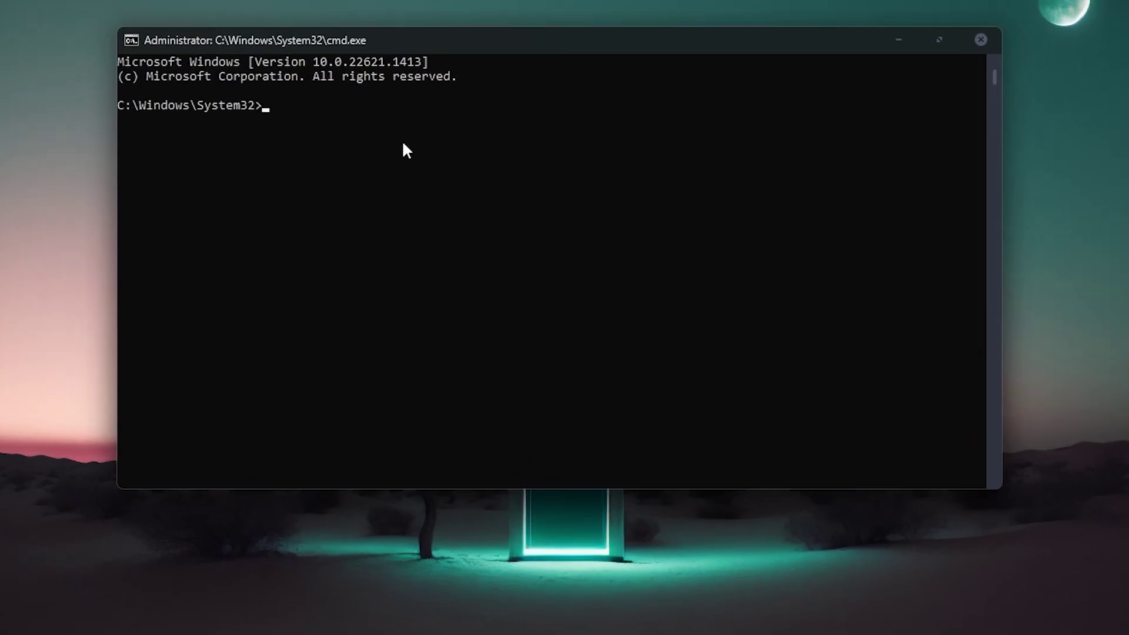
Run reg add setting HKLM Edge policy DefaultBrowserSettingEnabled to REG_DWORD 0.
type("reg add HKEY_LOCAL_MACHINE\\SOFTWARE\\Policies\\Microsoft\\Edge /v DefaultBrowserSettingEnabled /t REG_DWORD /d 0 /f")
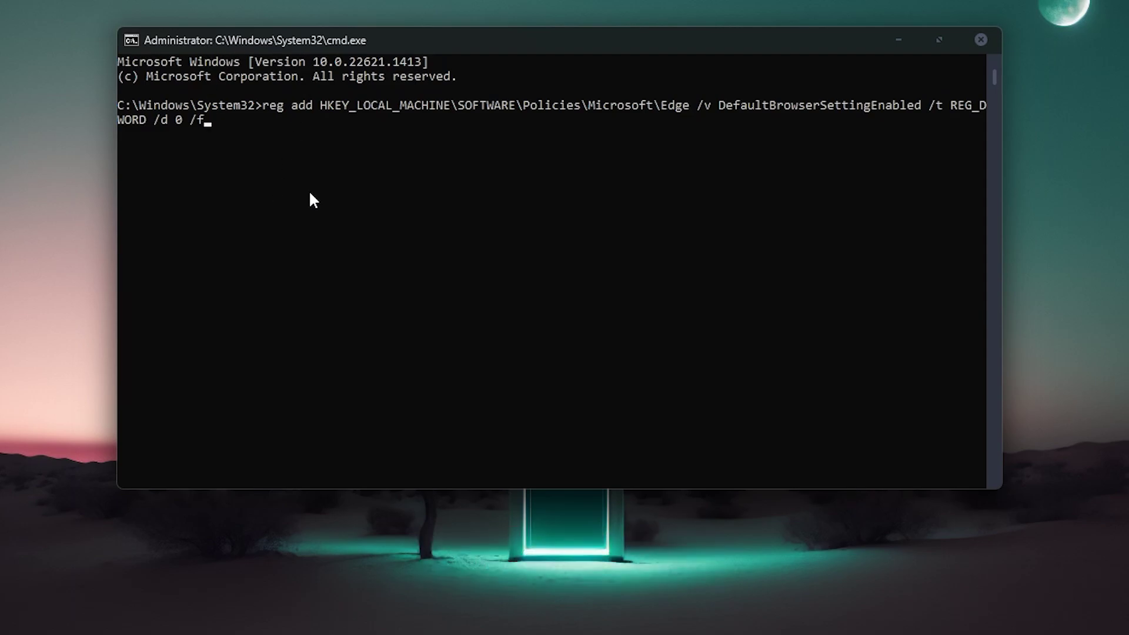
key("Return")
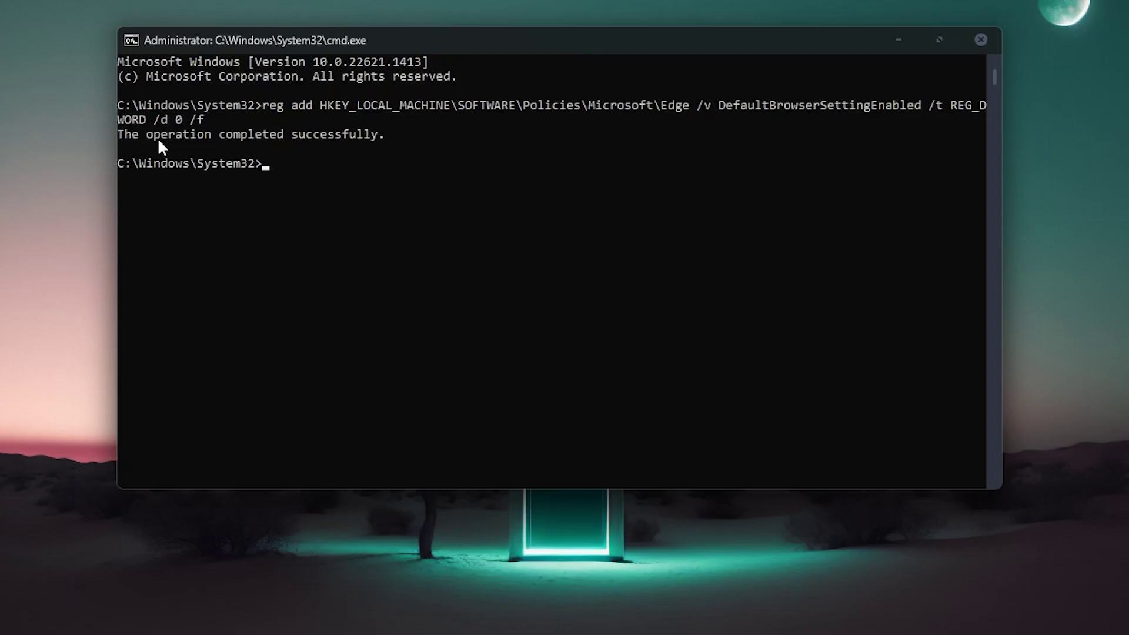
Close the elevated Command Prompt window.
left_click(984, 40)
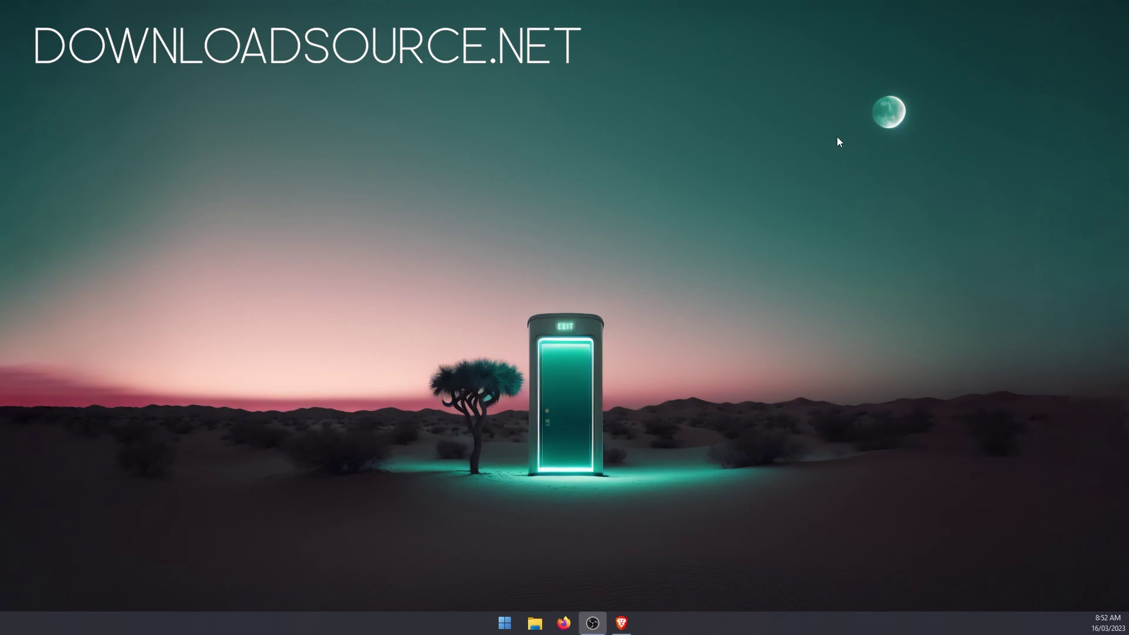